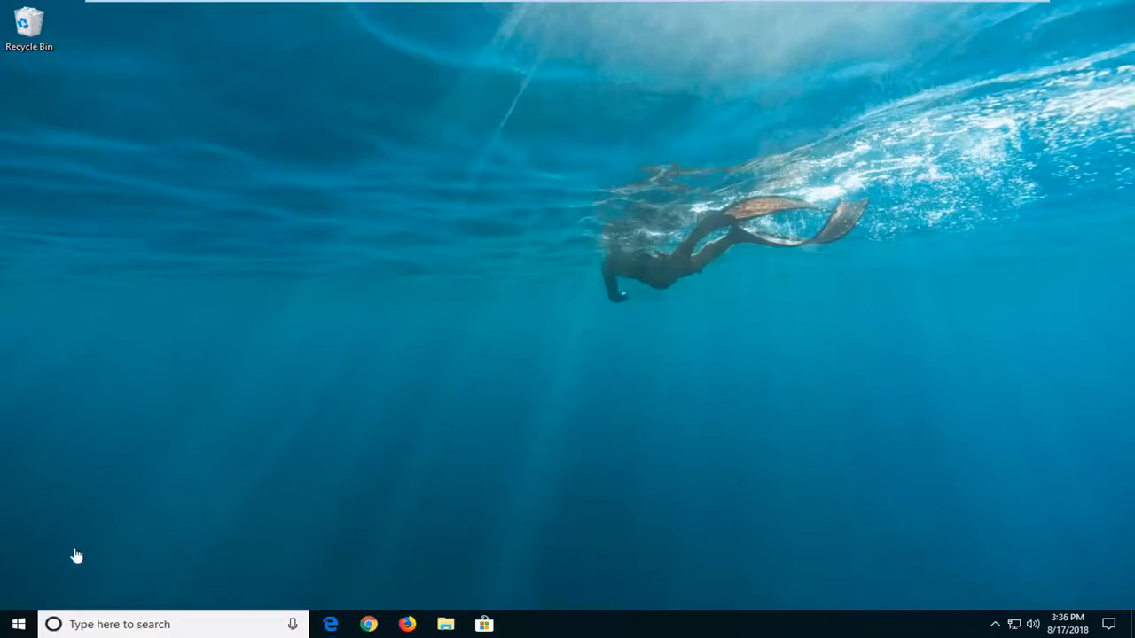
Step: Launch Microsoft Management Console by running mmc and allow it to make changes to the device
click(25, 622)
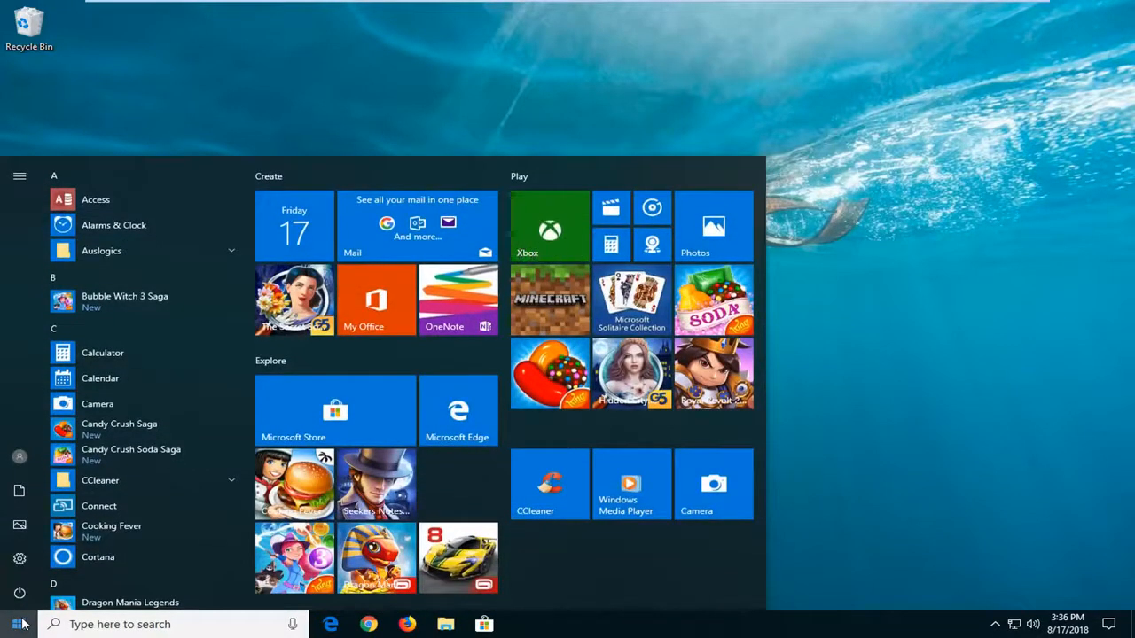
text(run)
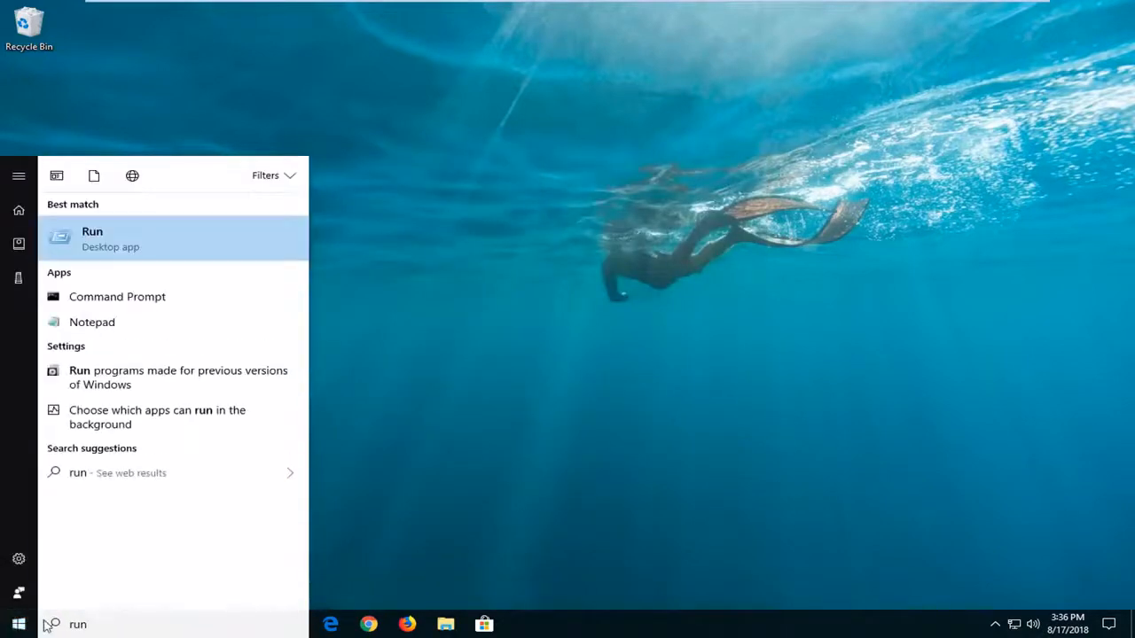
click(109, 244)
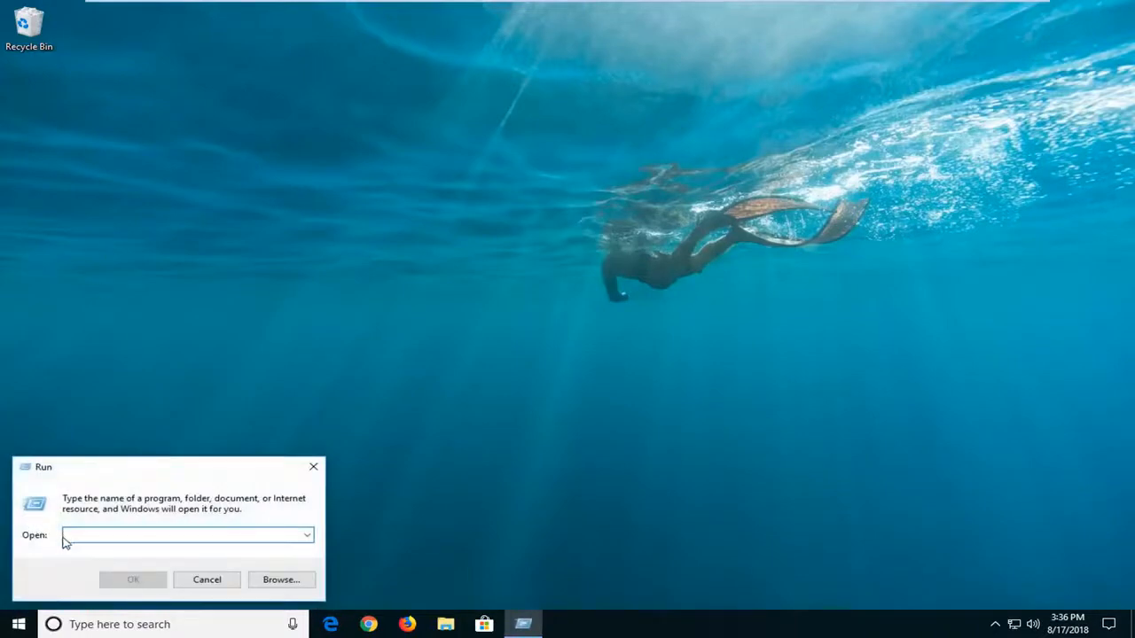
text(mmc)
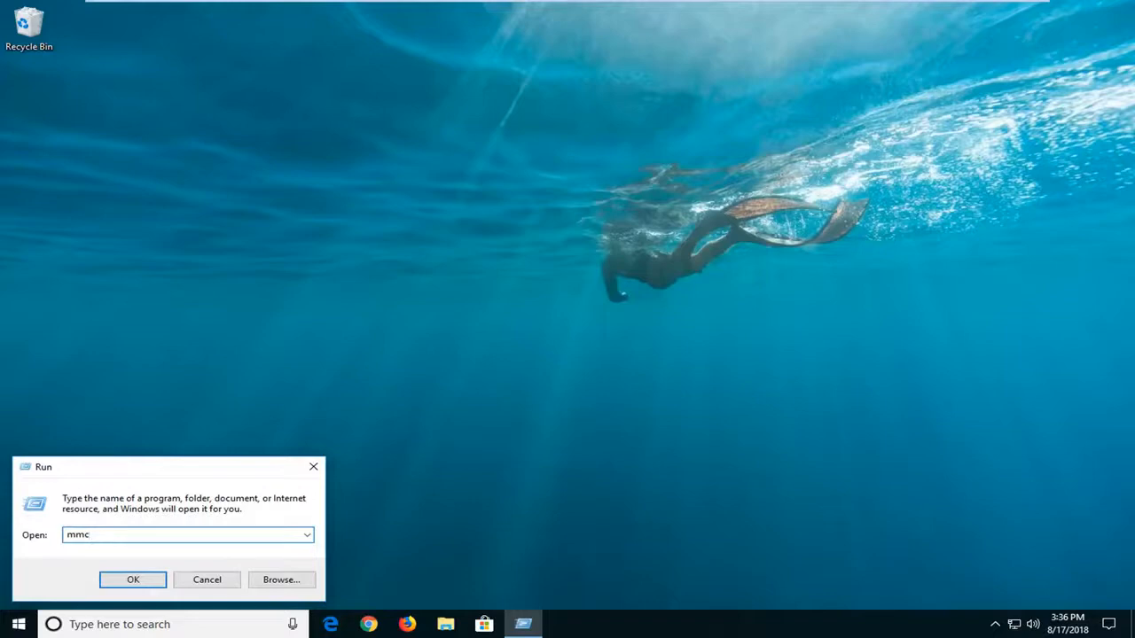
click(133, 580)
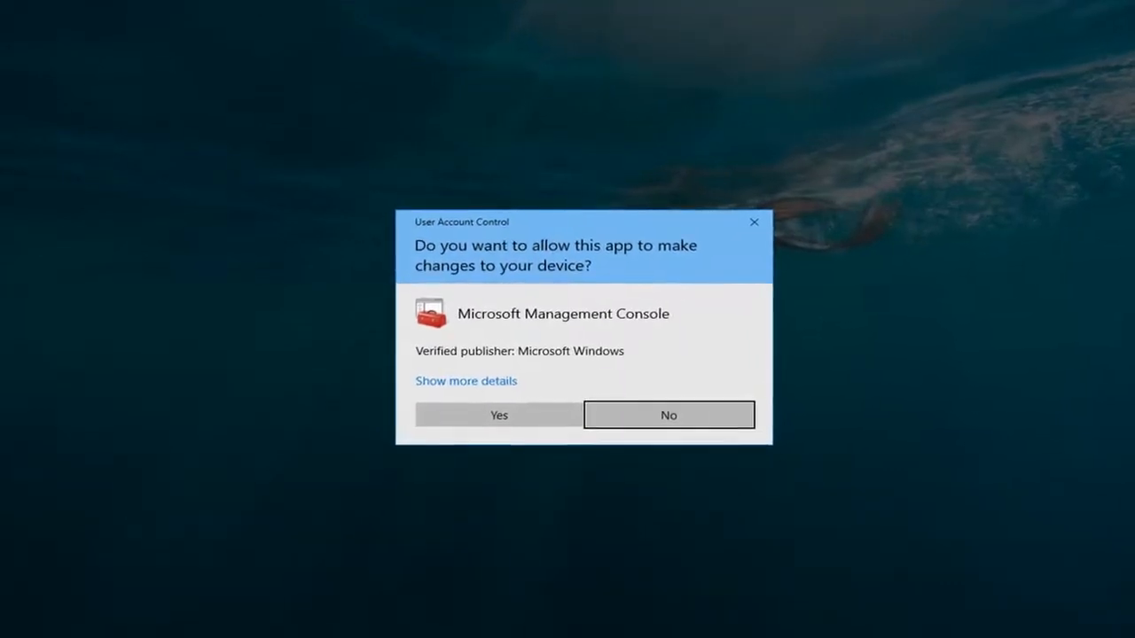
click(502, 422)
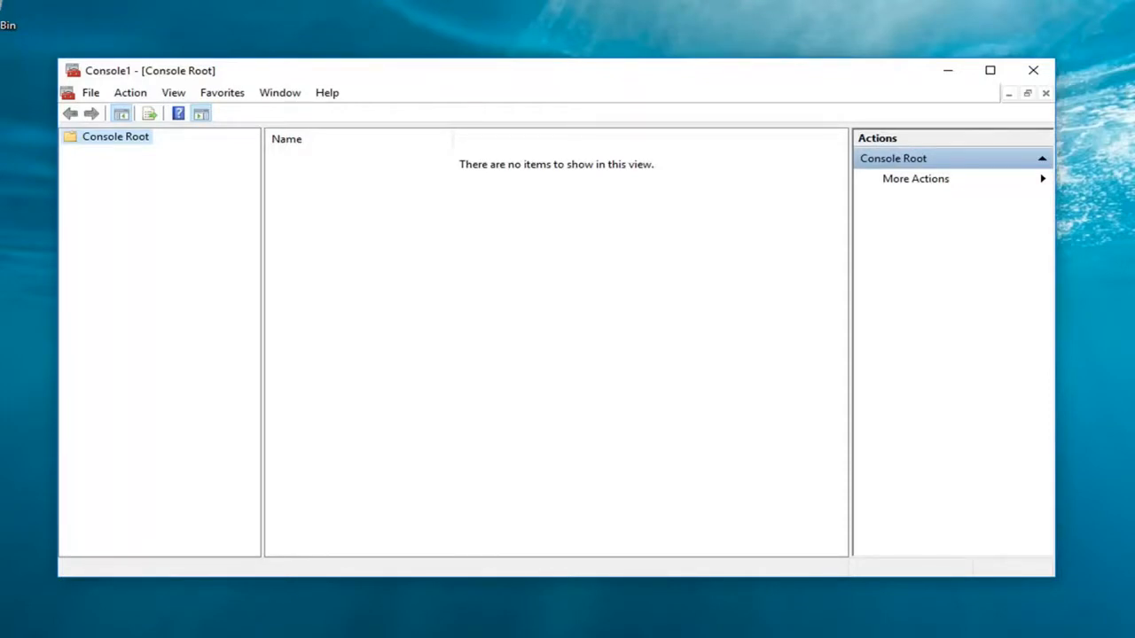
Step: Add the Group Policy Object Editor snap-in for Local Computer to the console
click(90, 96)
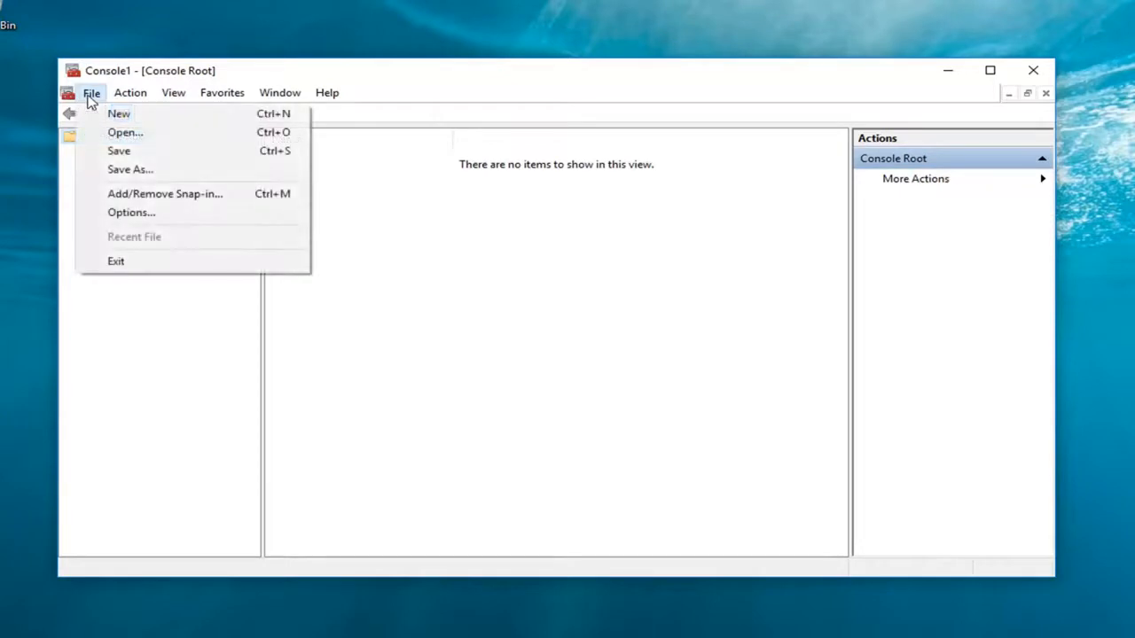
click(129, 198)
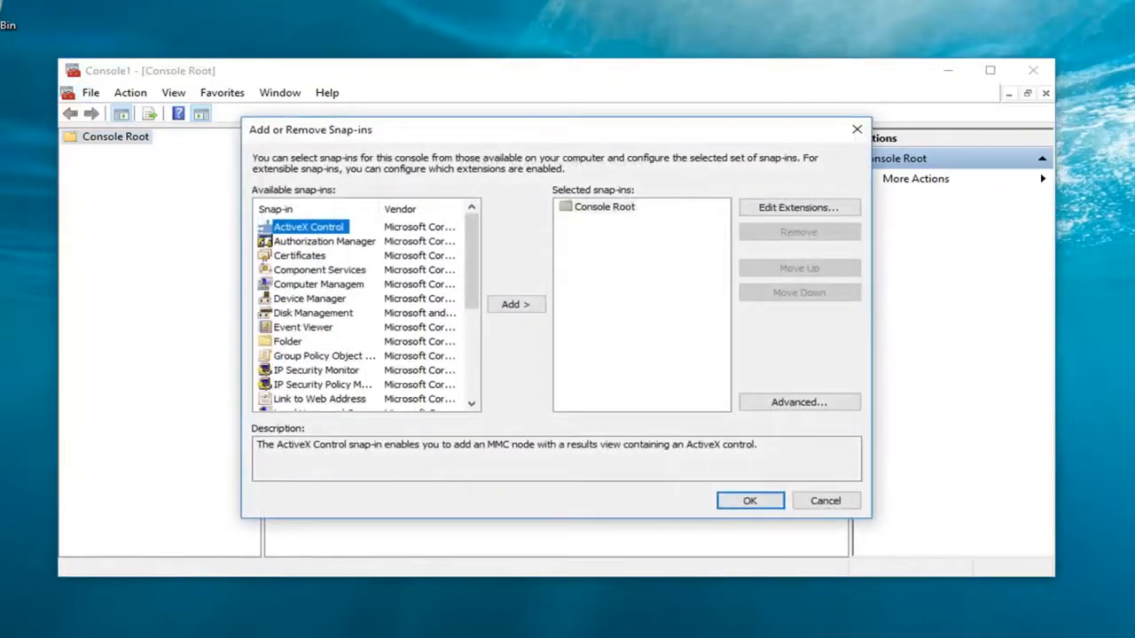
click(304, 359)
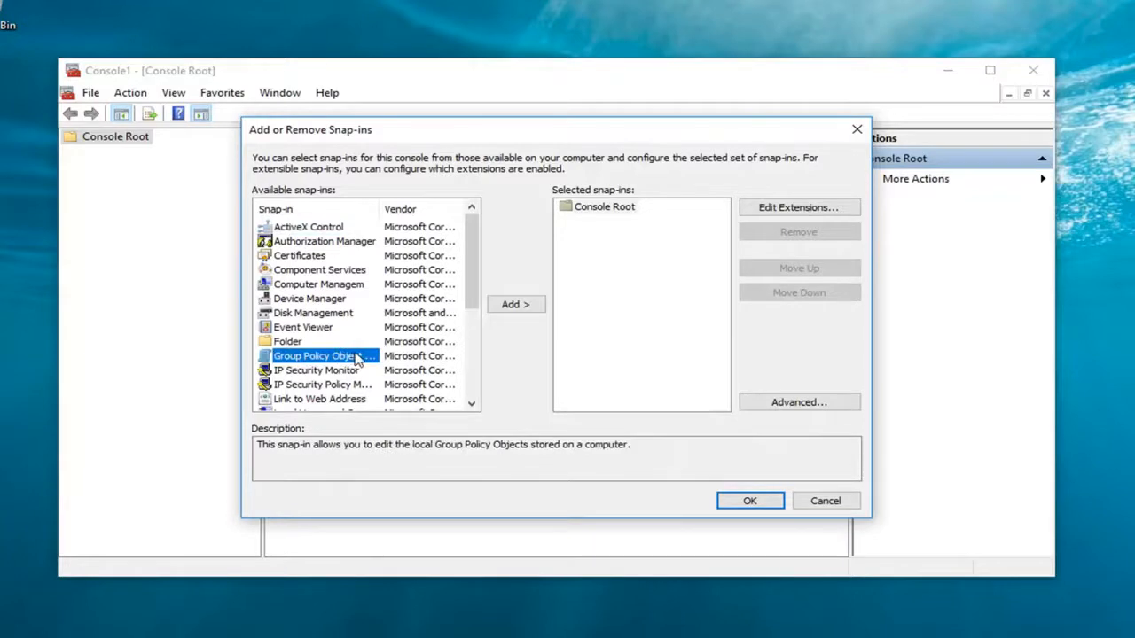
click(517, 306)
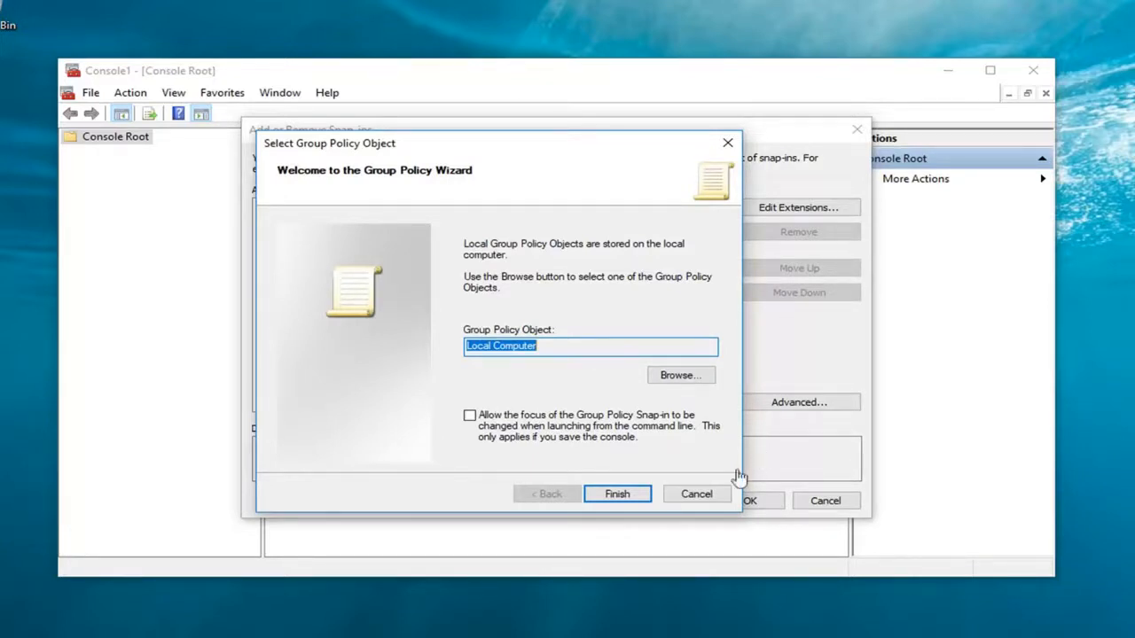
click(621, 497)
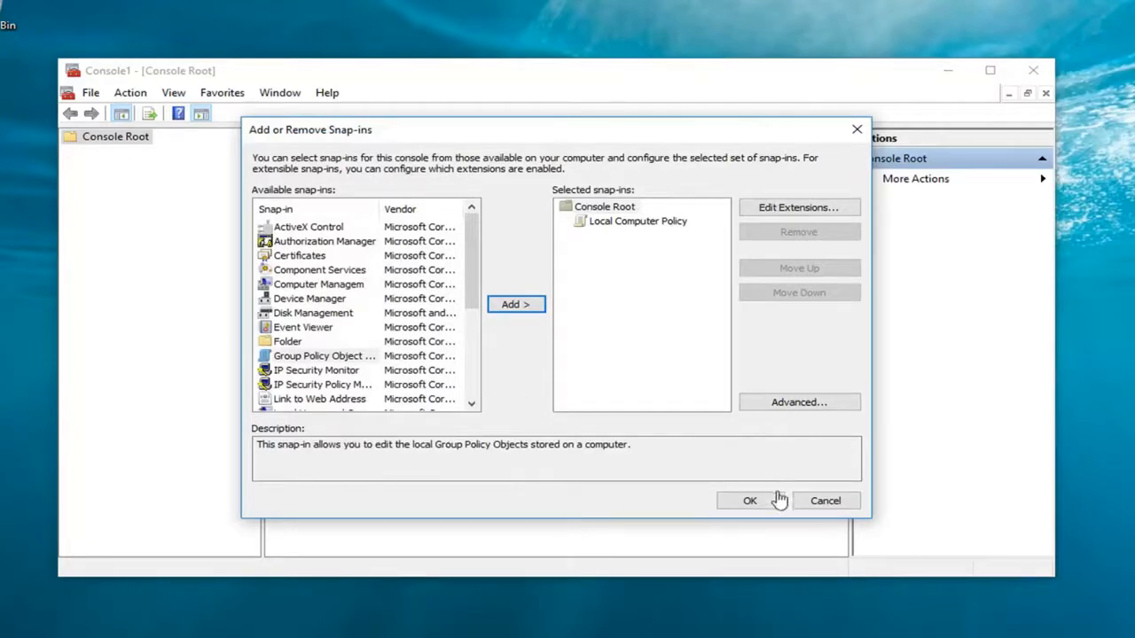
click(751, 501)
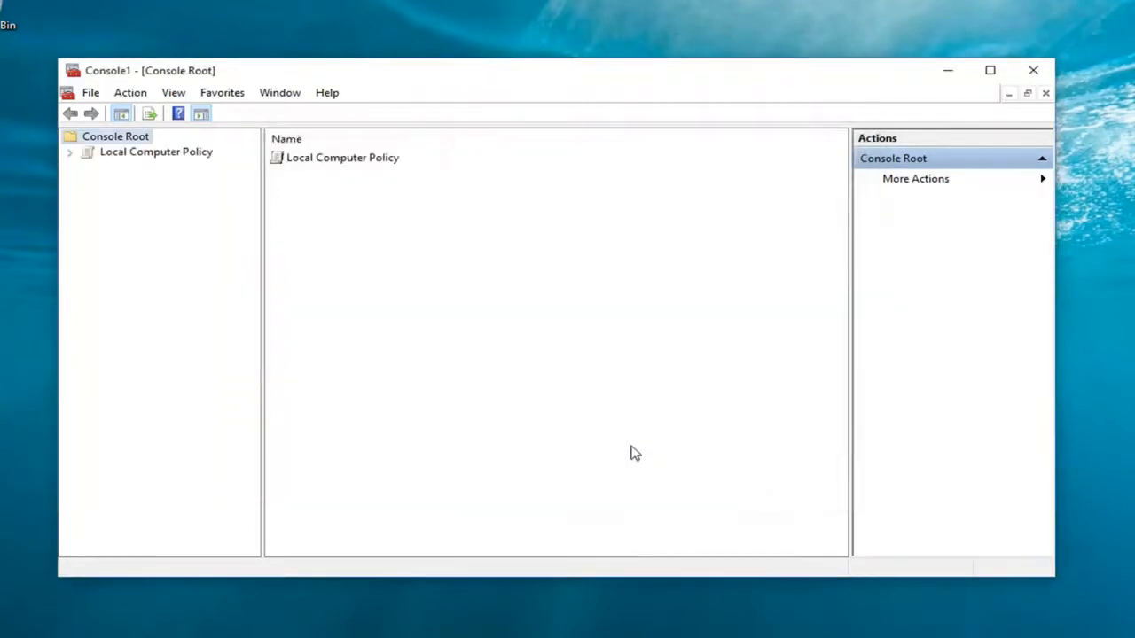
Step: Show the Windows Update policy settings in Local Computer Policy, under Computer Configuration, Administrative Templates, Windows Components
drag(263, 258, 378, 256)
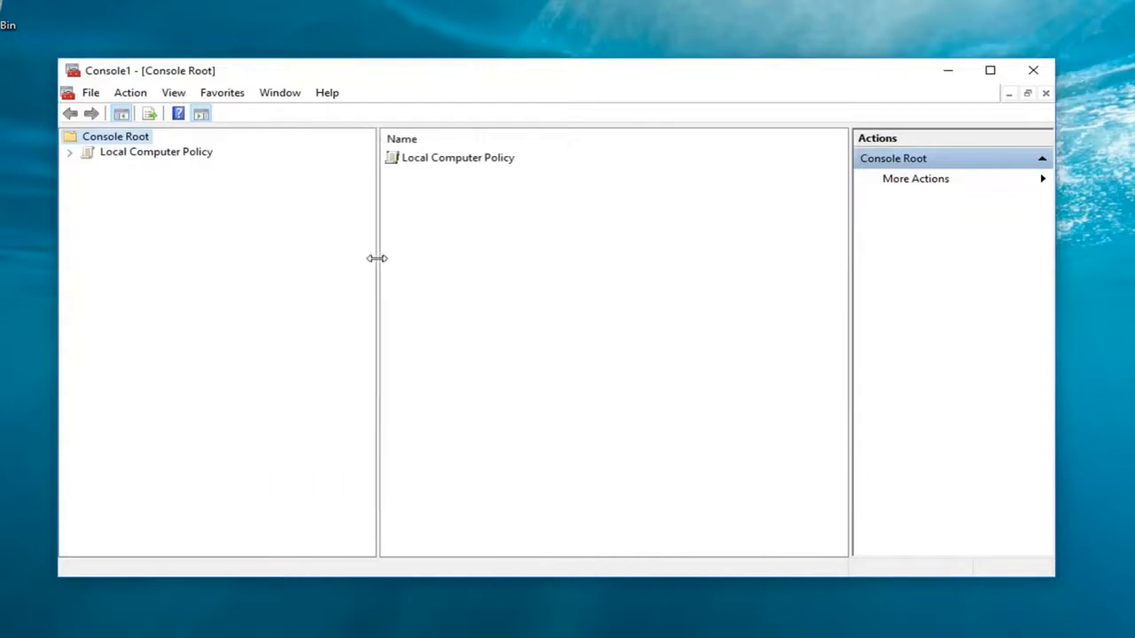
double_click(85, 154)
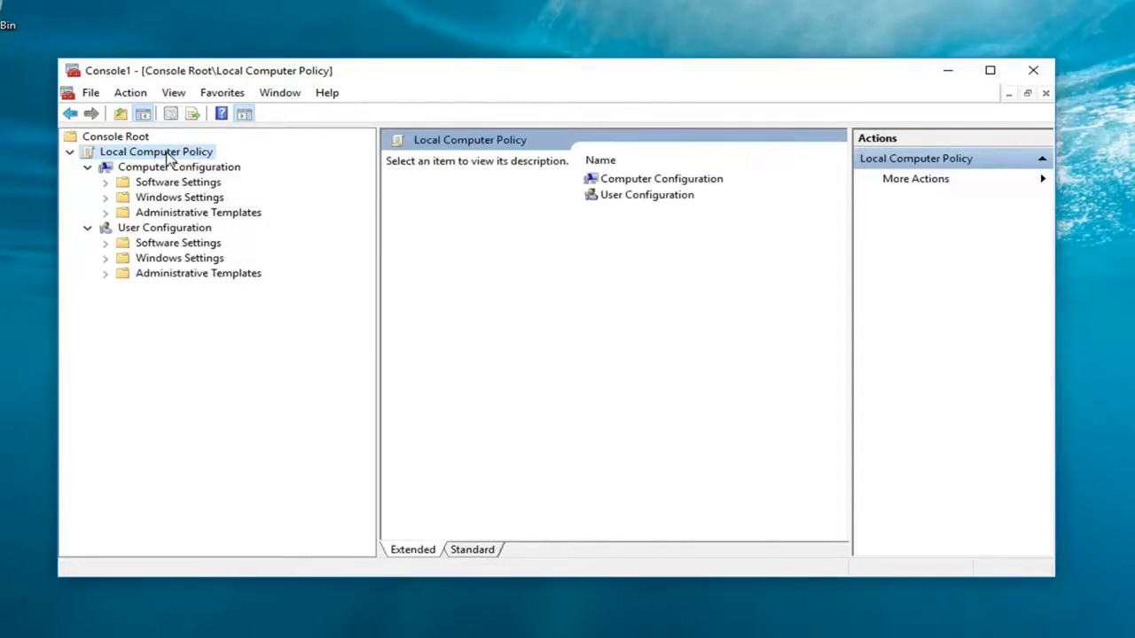
click(124, 168)
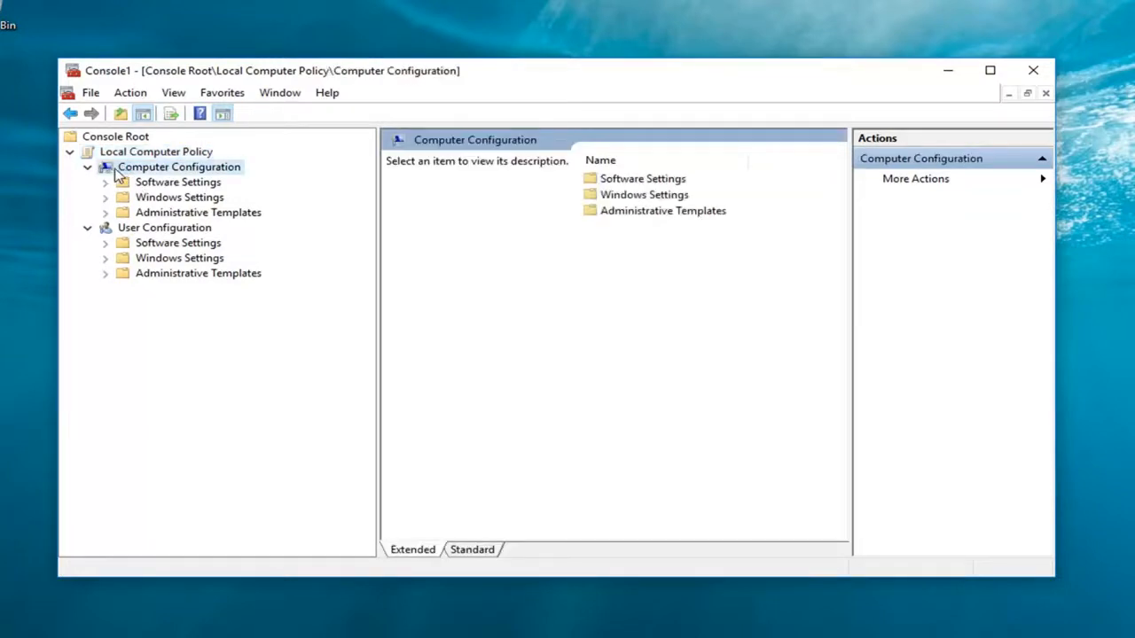
click(145, 215)
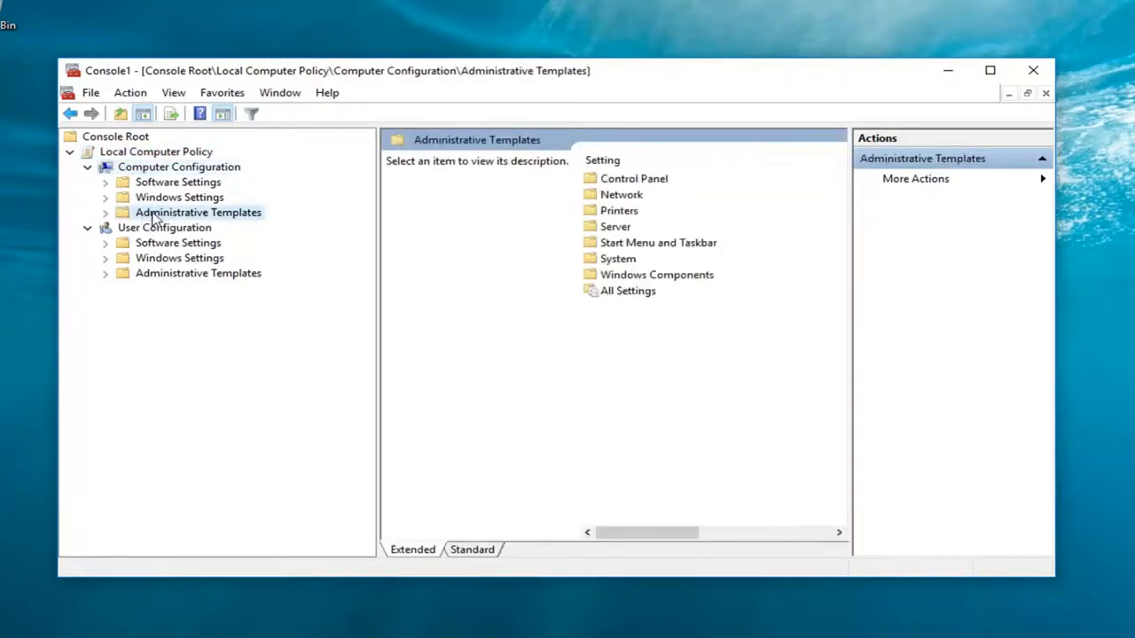
click(106, 215)
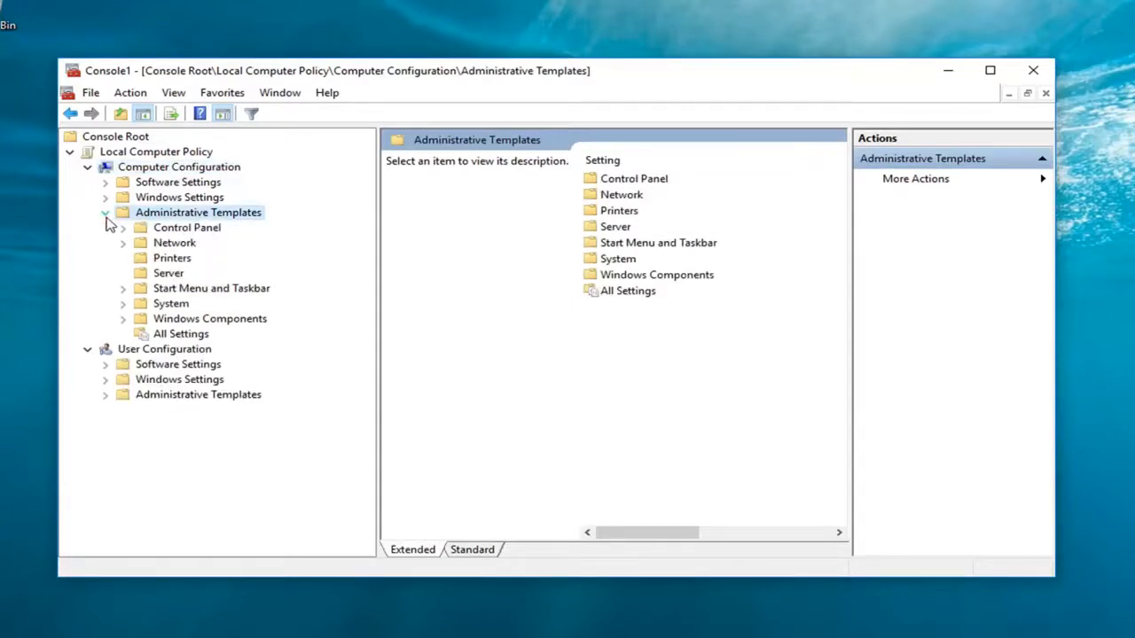
click(124, 319)
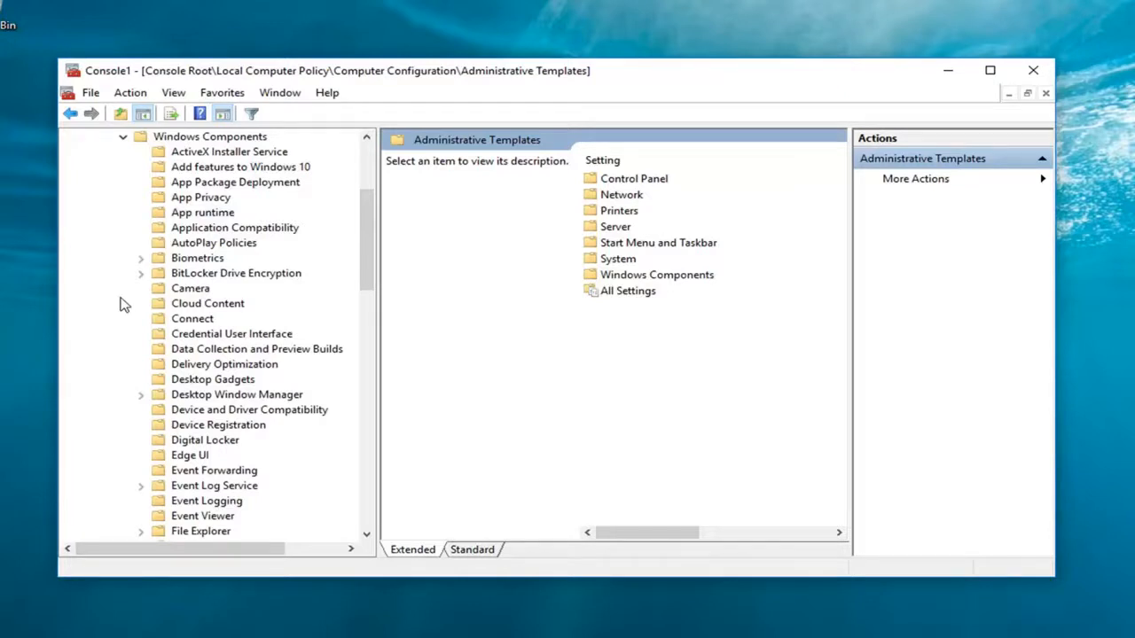
scroll(168, 305, down, 20)
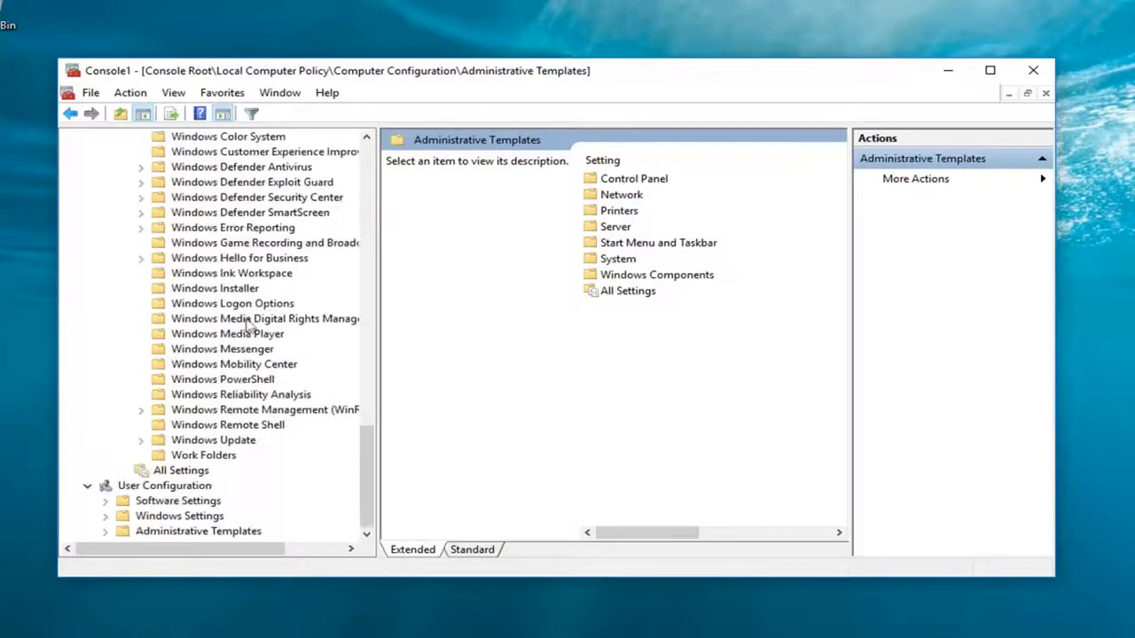
click(222, 442)
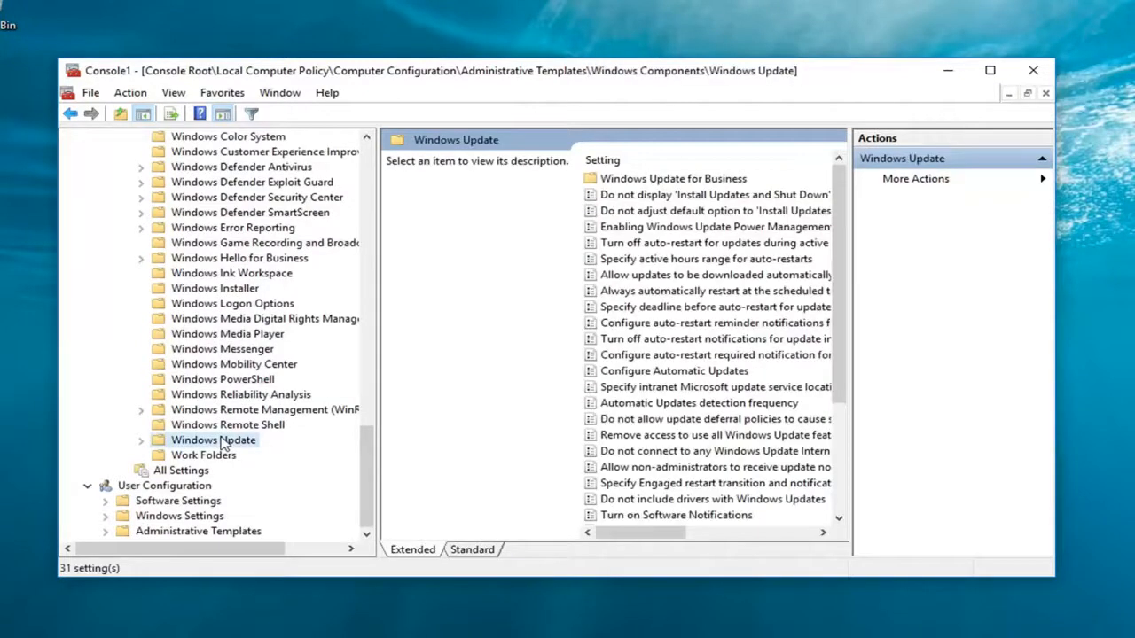
drag(851, 213, 944, 215)
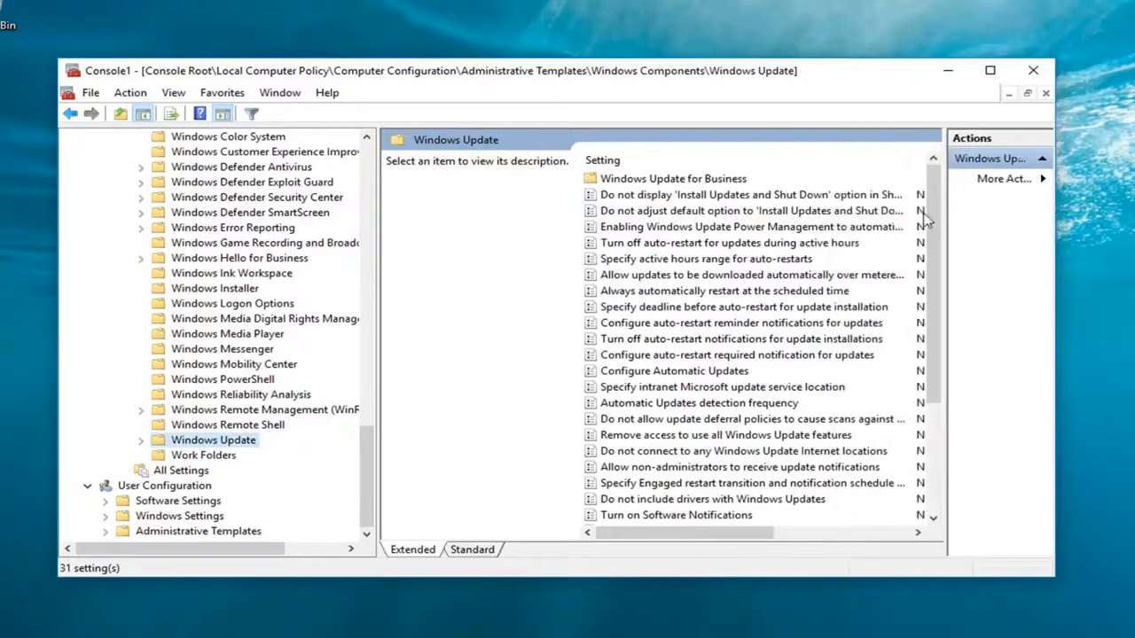
Step: Enable the Configure Automatic Updates policy with the option "2 - Notify for download and auto install"
click(683, 376)
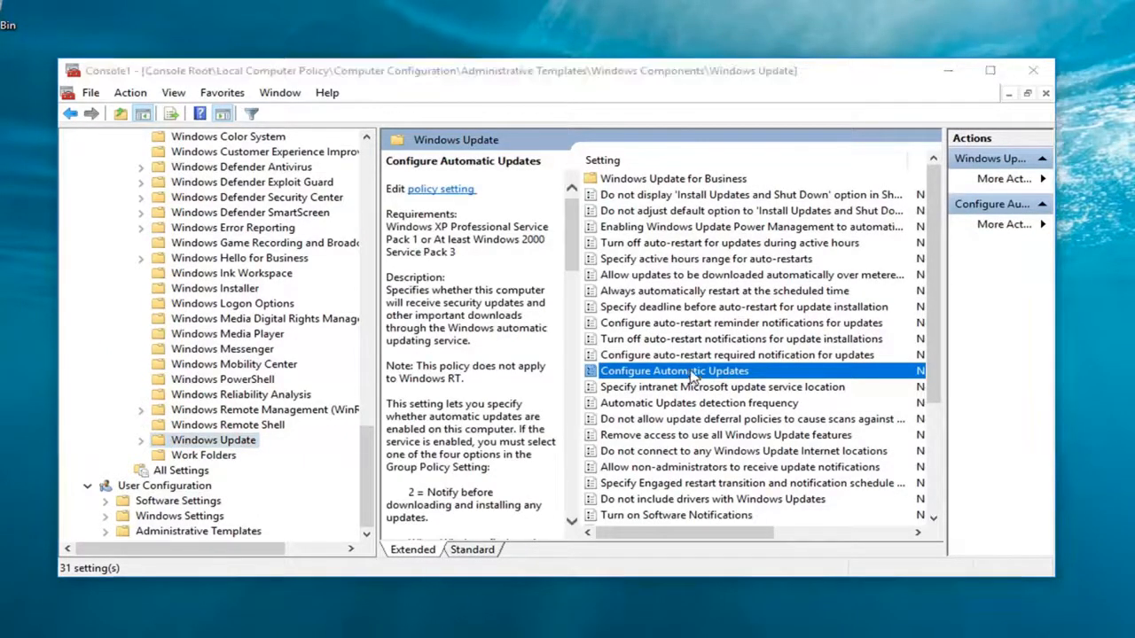
double_click(692, 376)
drag(470, 165, 573, 19)
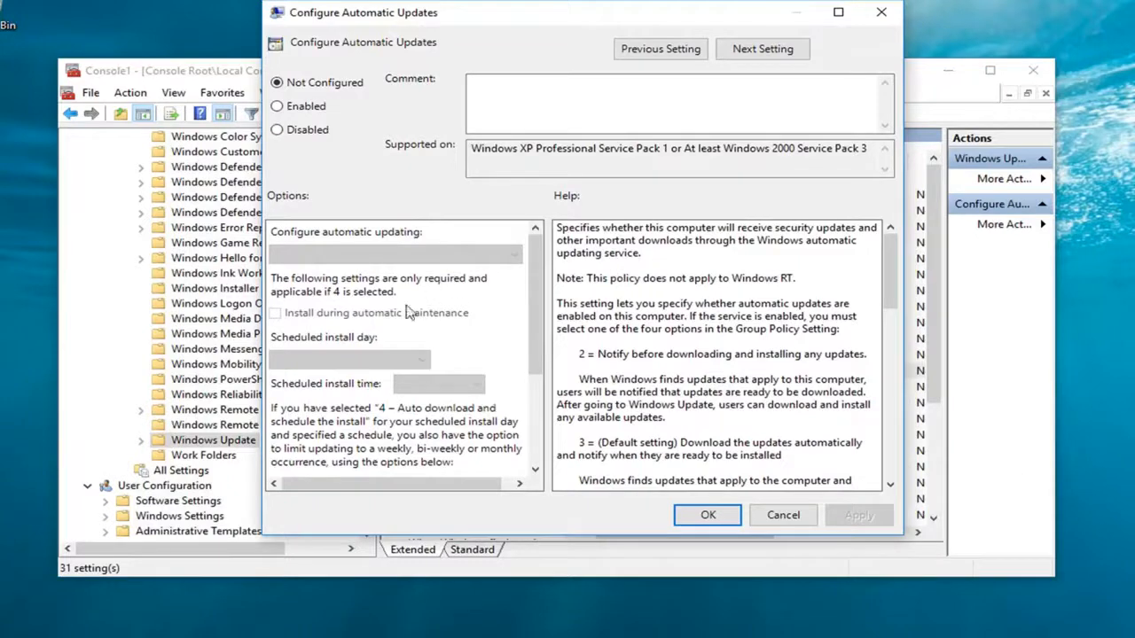
click(277, 106)
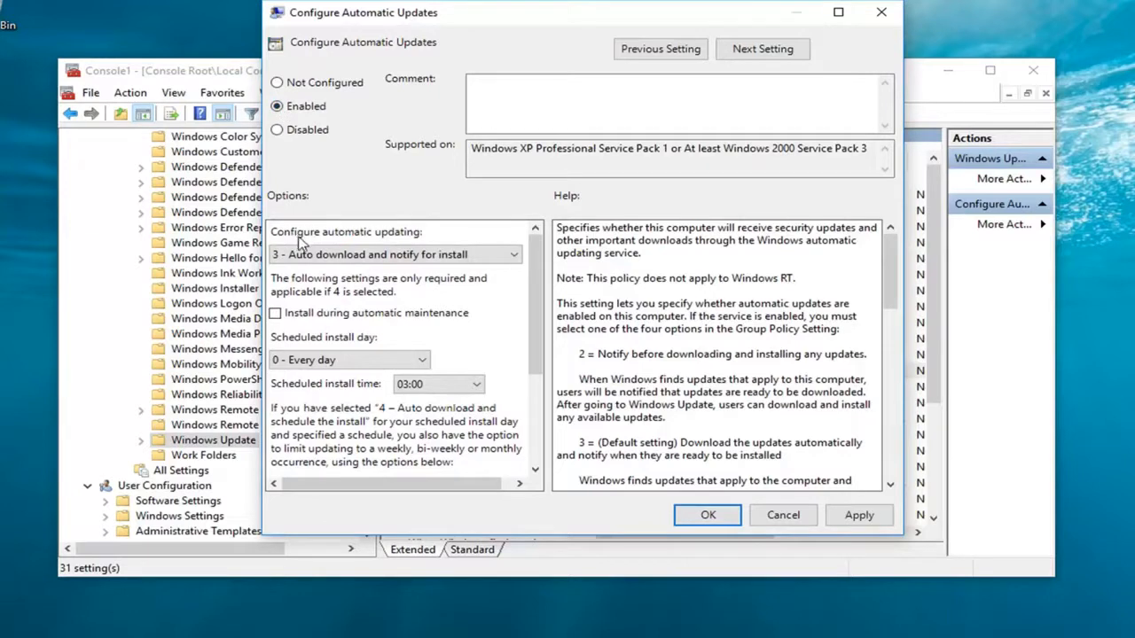
click(338, 256)
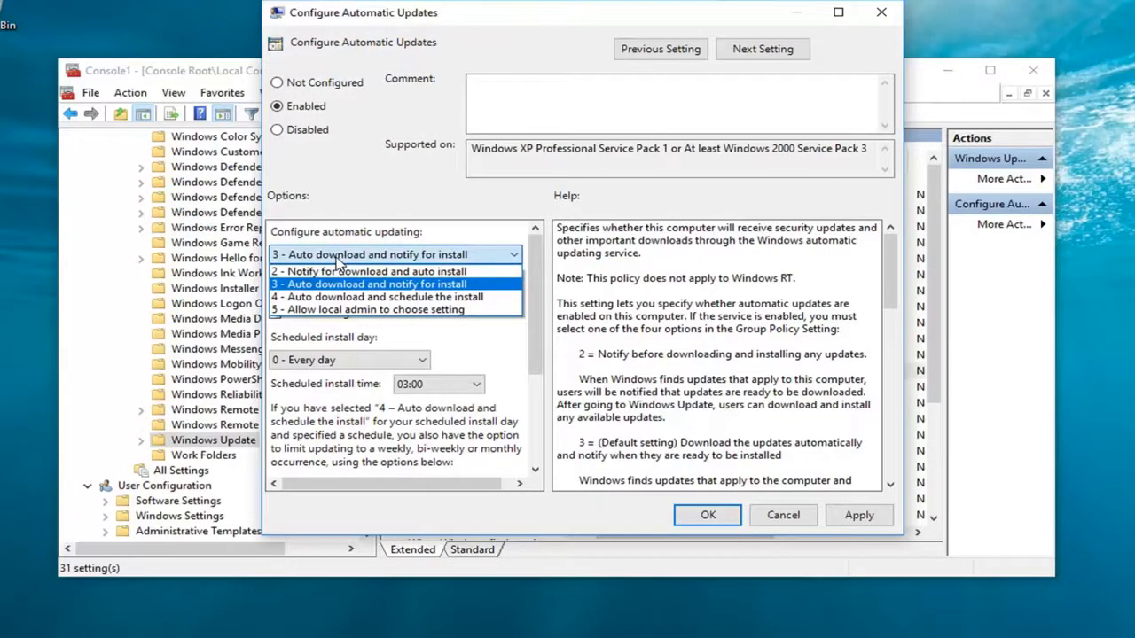
click(298, 275)
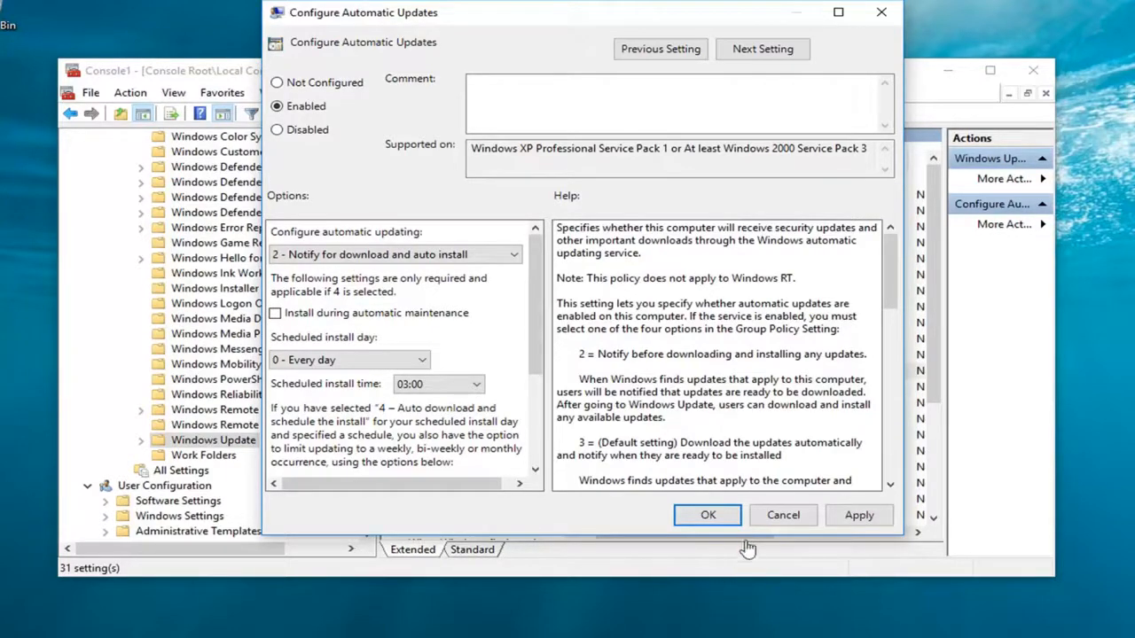
click(707, 517)
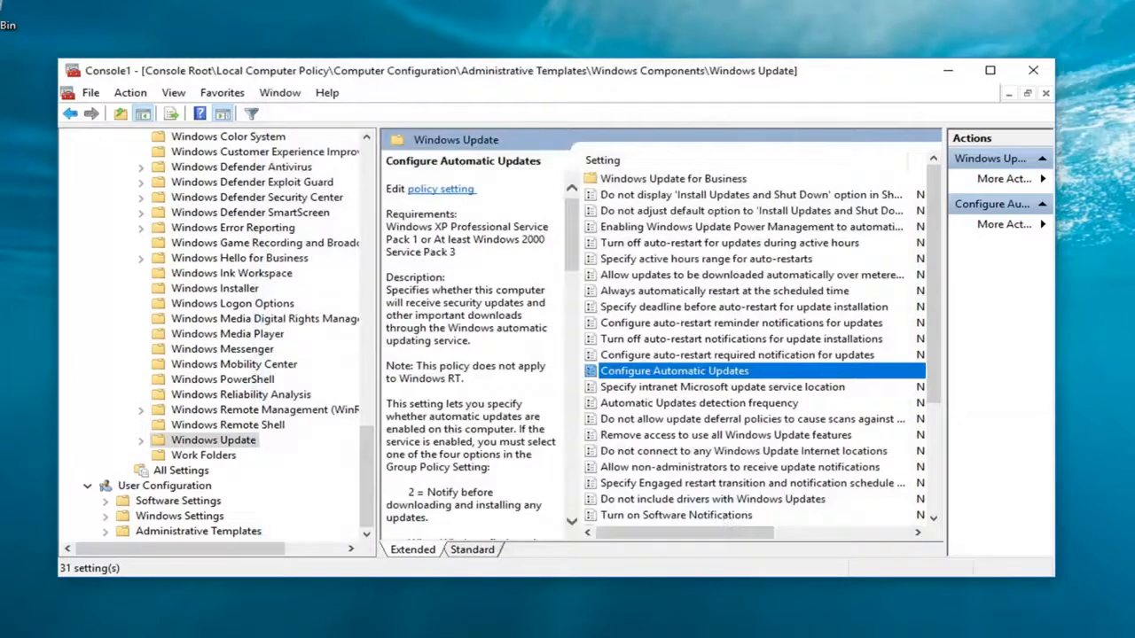
Step: Check the policy's state, and close the console without saving its settings to Console1
drag(638, 532, 681, 531)
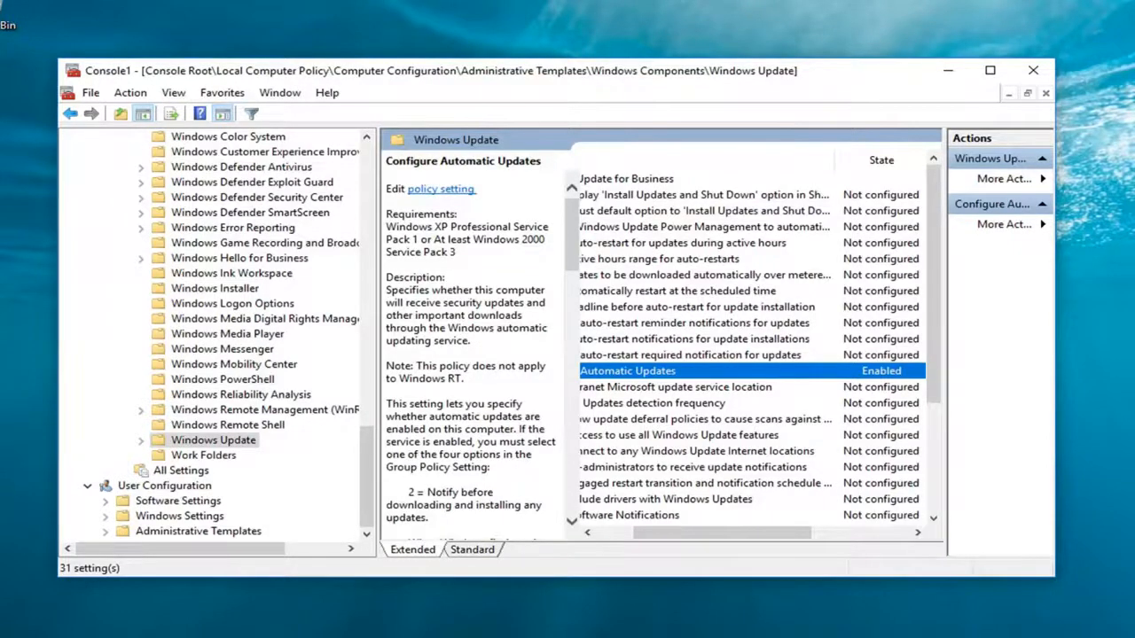
click(1033, 71)
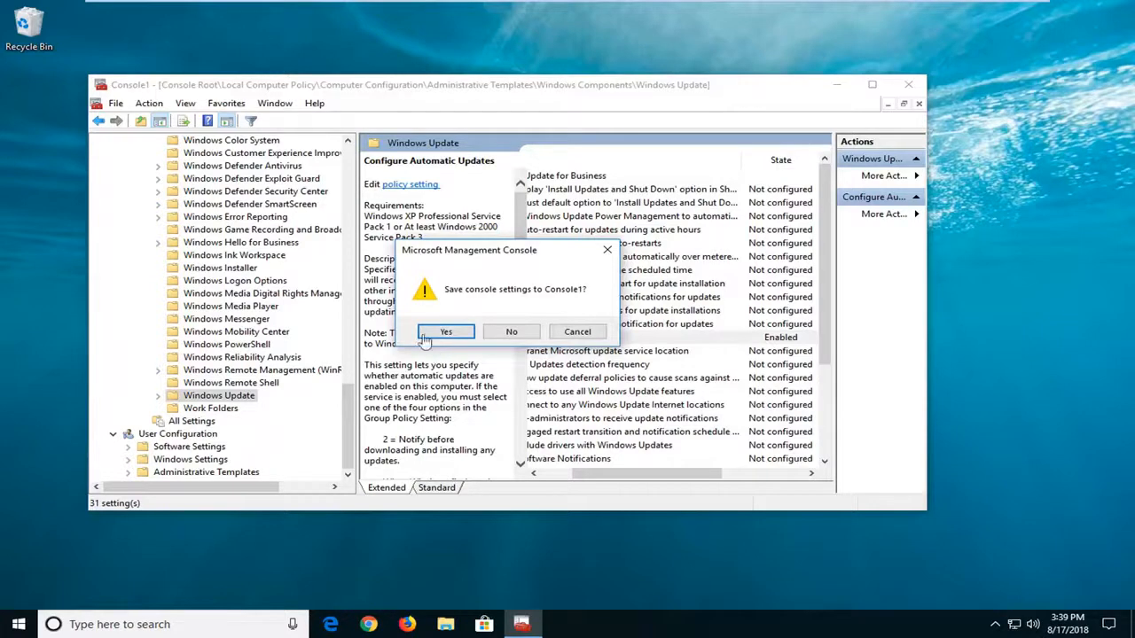
click(511, 333)
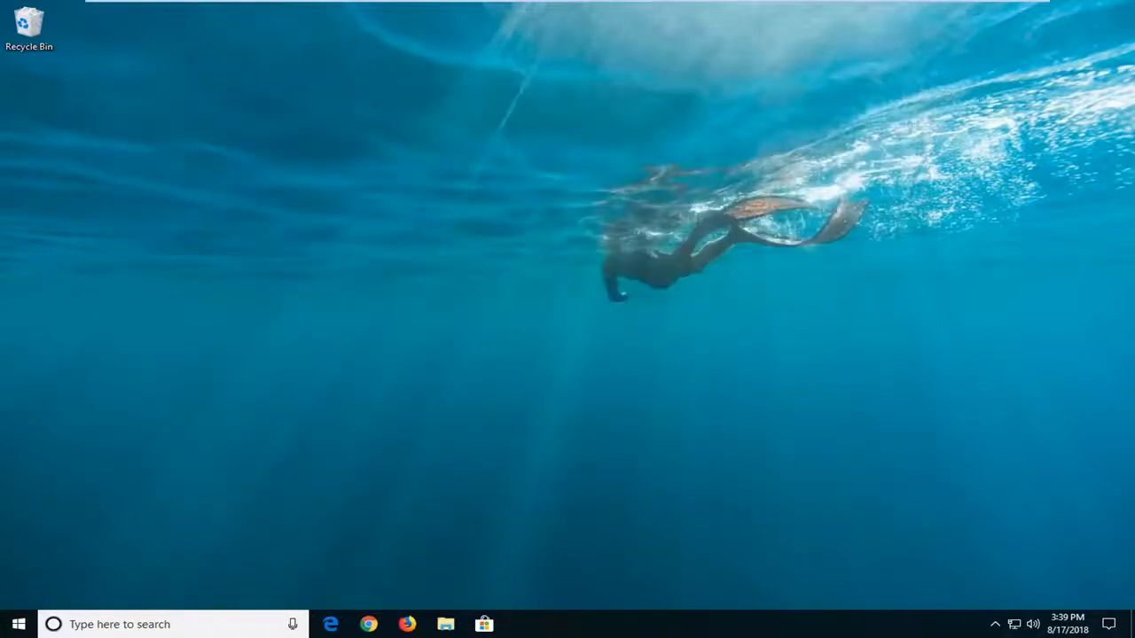